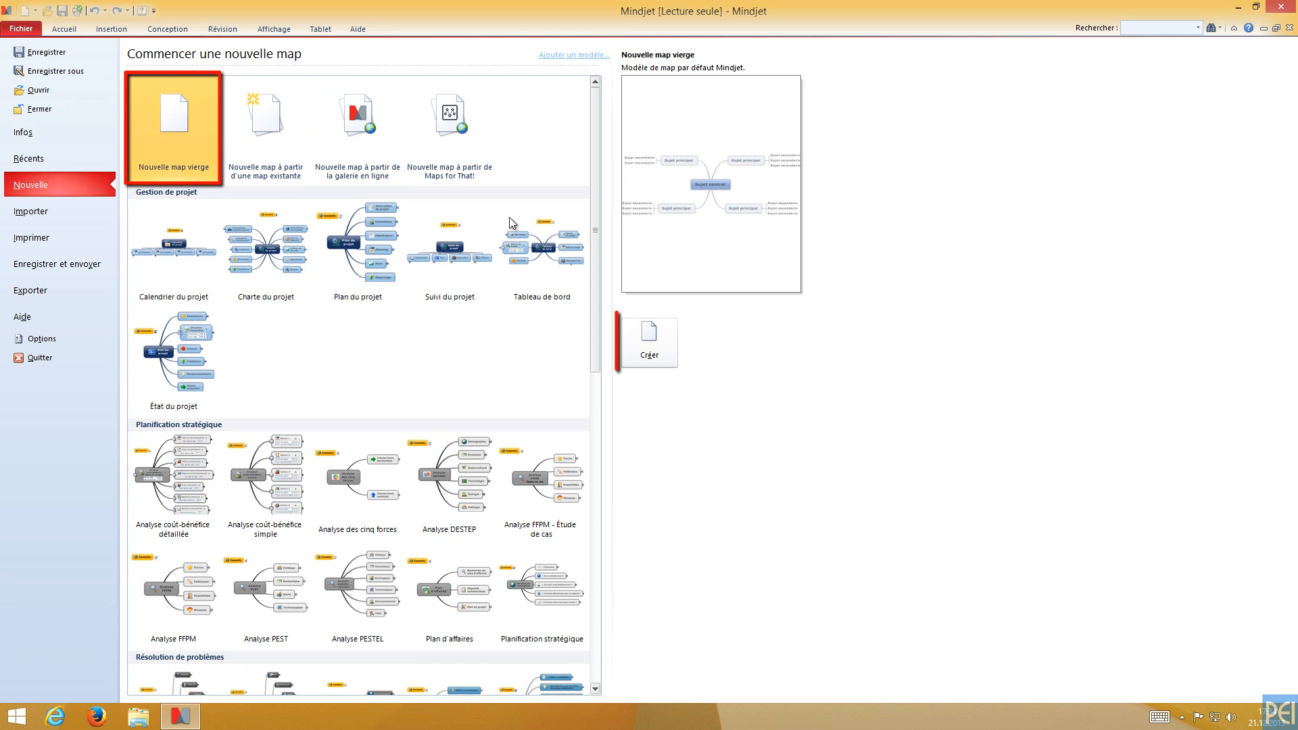
Step: Create a new blank map and title its central topic "Recherche d'emploi"
{"action": "left_click", "coordinate": [647, 361]}
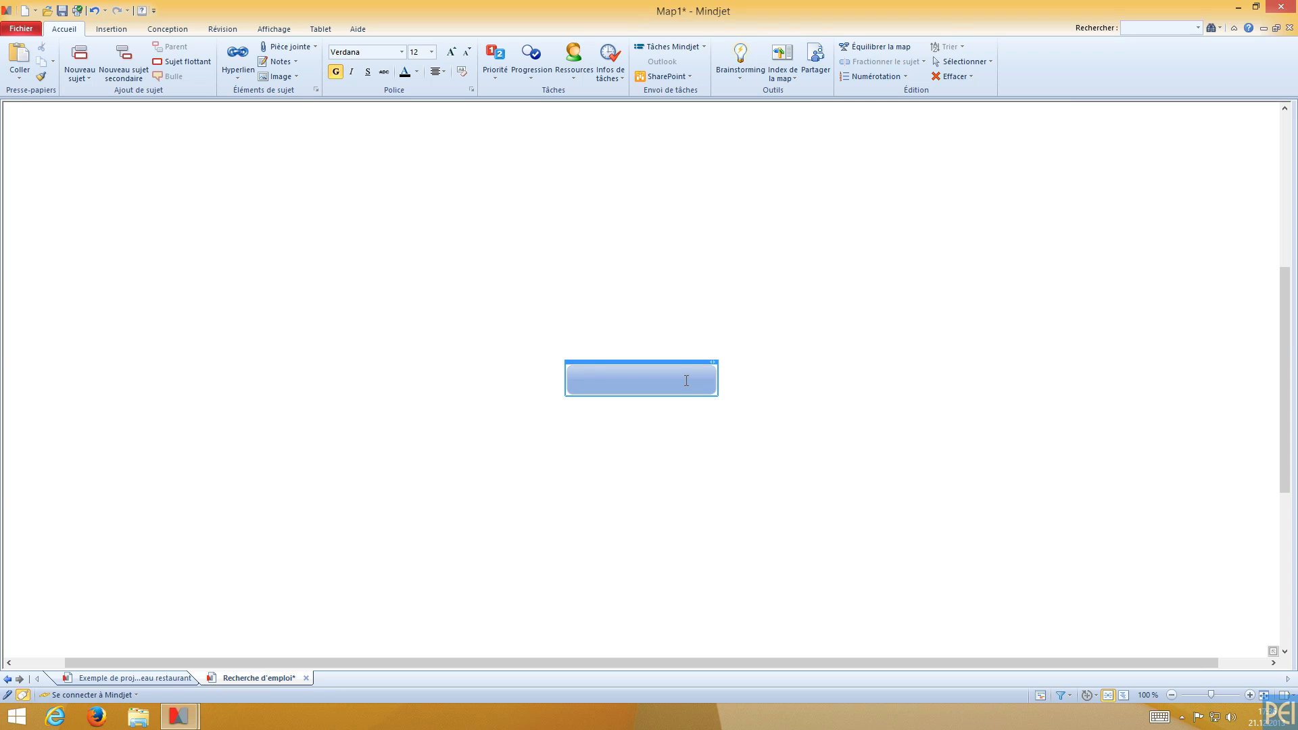
{"action": "type", "text": "Recherche d'emploi"}
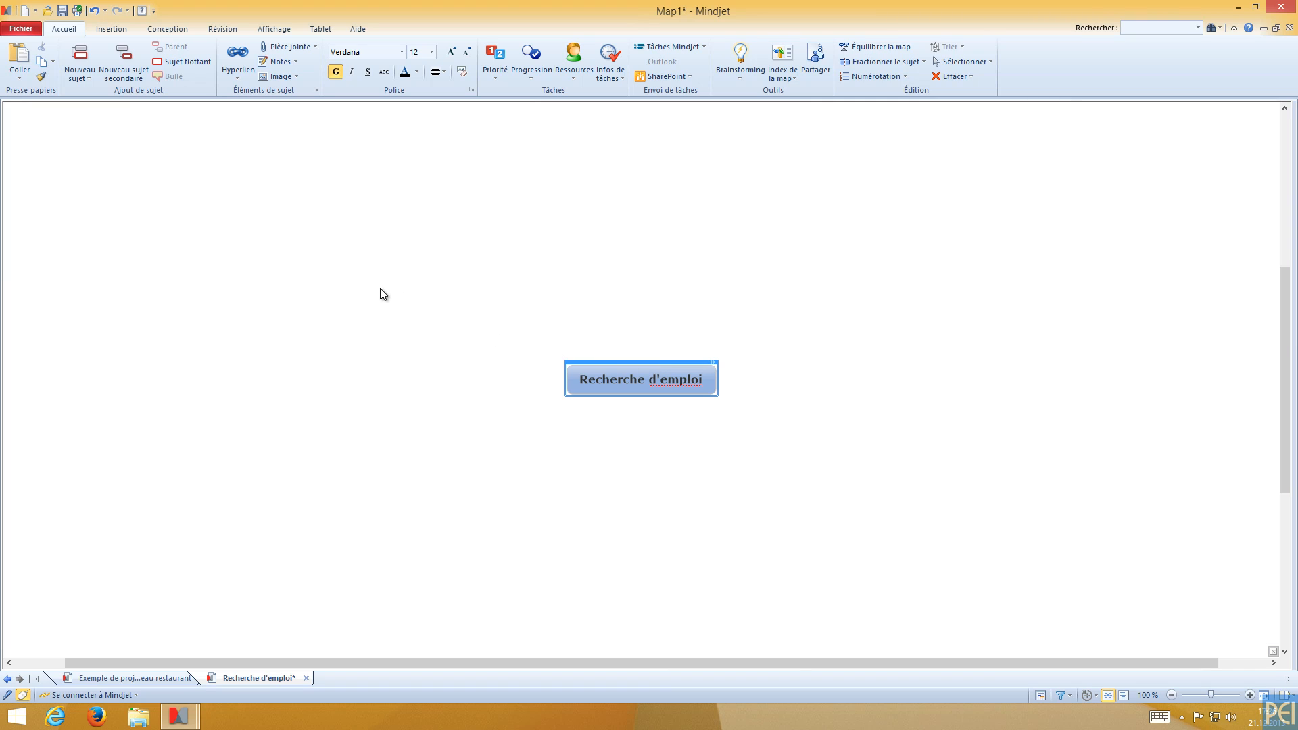
Step: Set the map's proofing language to Français
{"action": "left_click", "coordinate": [225, 29]}
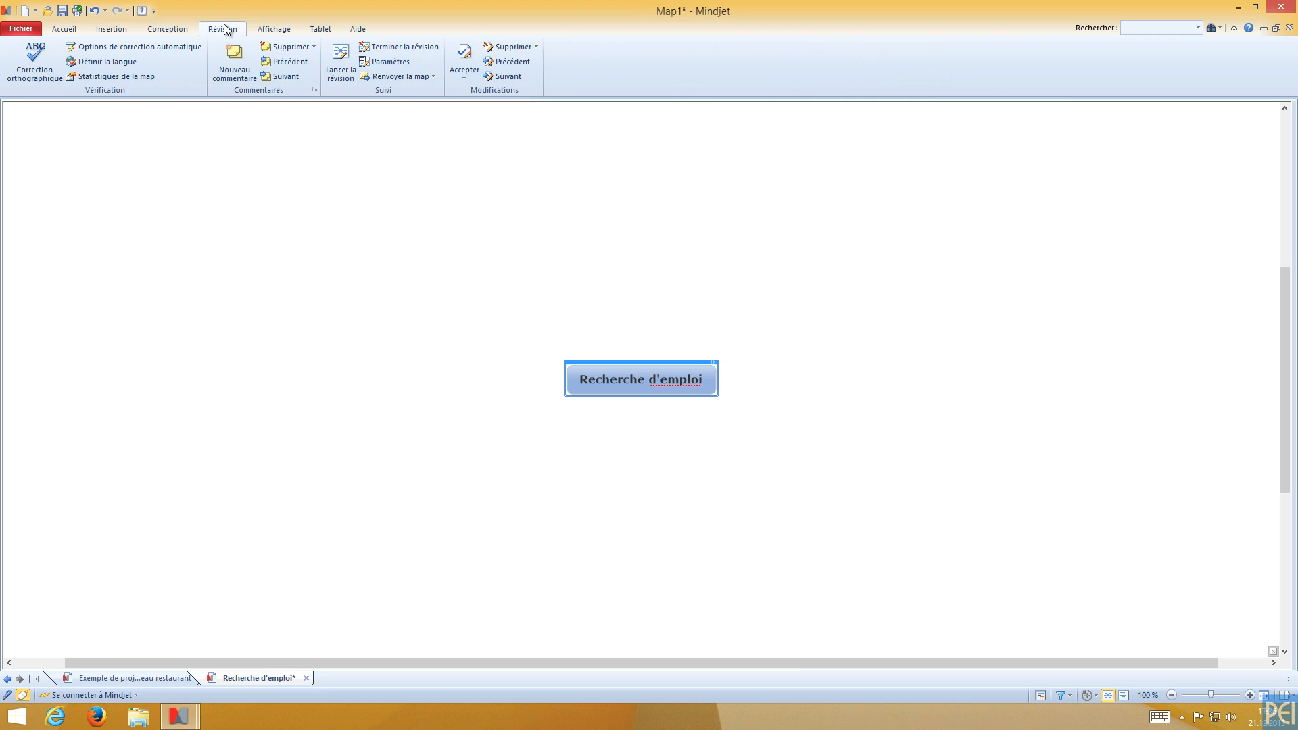
{"action": "left_click", "coordinate": [125, 63]}
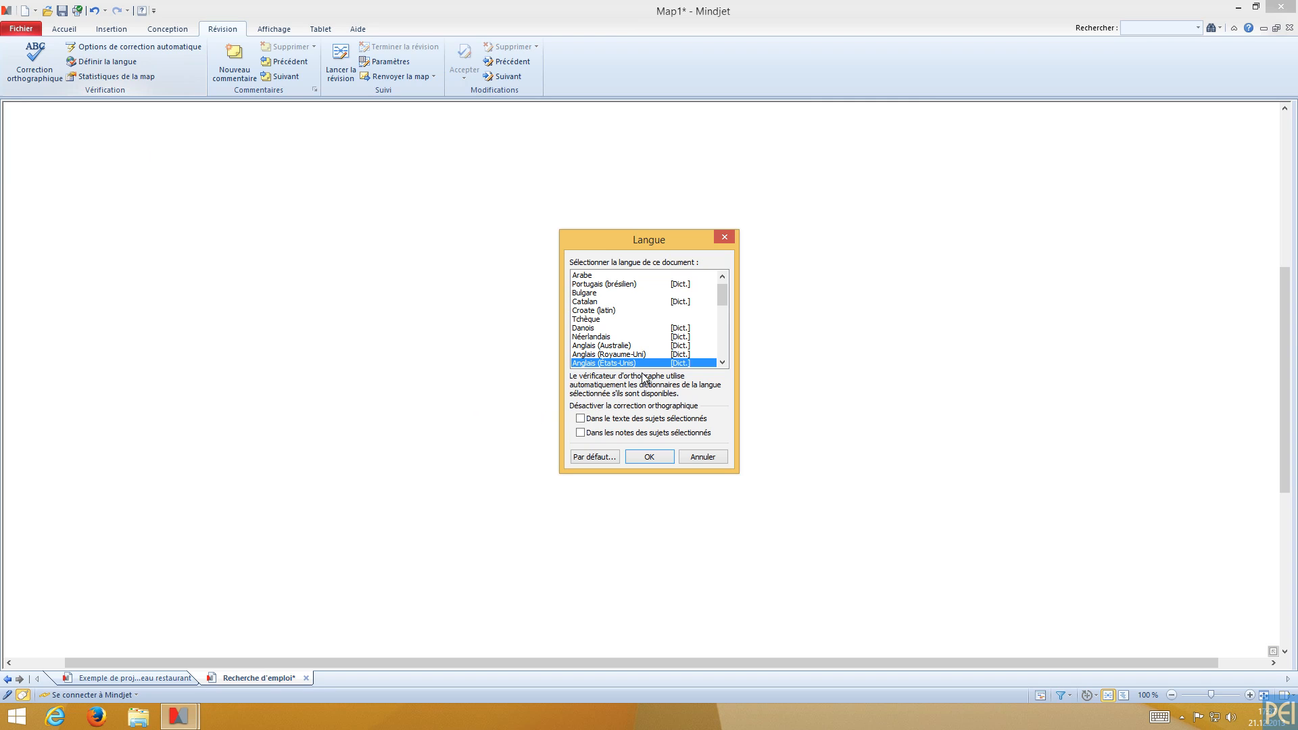
{"action": "scroll", "coordinate": [628, 338], "scroll_direction": "up", "scroll_amount": 1}
{"action": "left_click_drag", "start_coordinate": [721, 298], "coordinate": [722, 310]}
{"action": "left_click", "coordinate": [605, 337]}
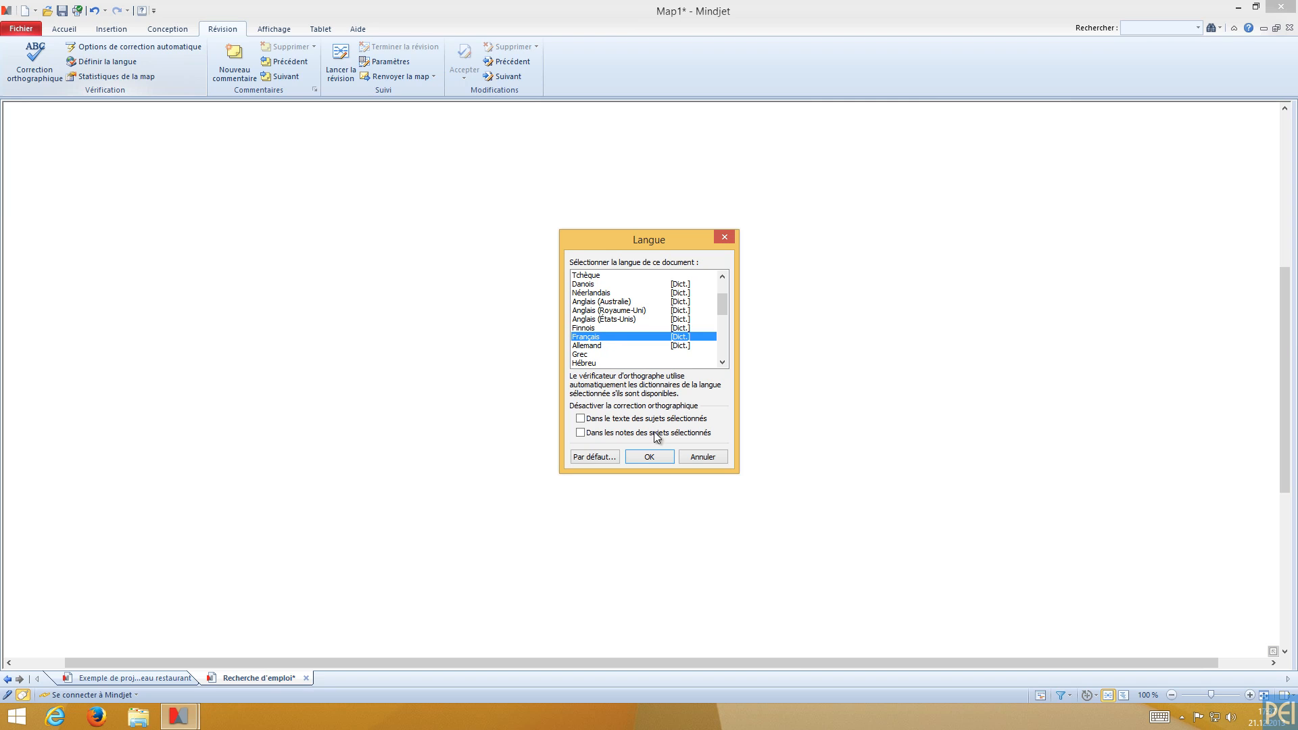
{"action": "left_click", "coordinate": [651, 457]}
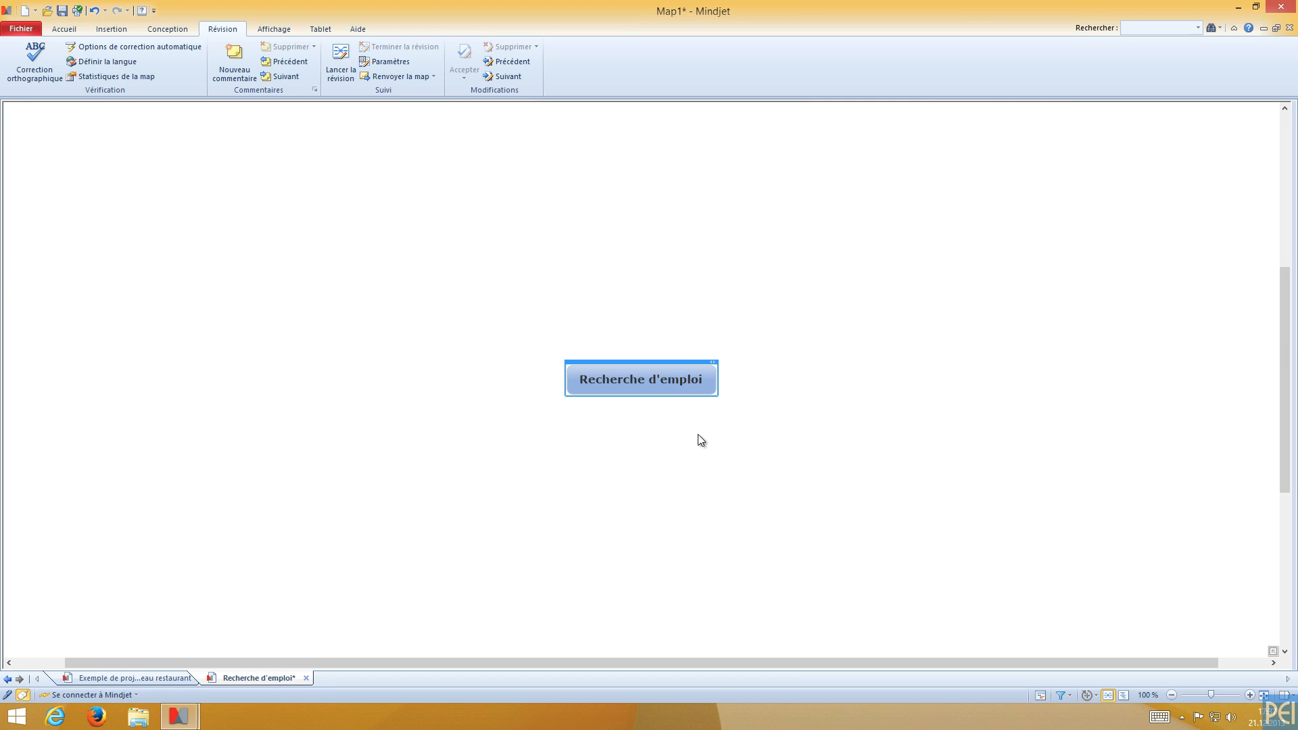
Step: Narrow the central topic so its title wraps onto two lines
{"action": "left_click_drag", "start_coordinate": [717, 379], "coordinate": [678, 378]}
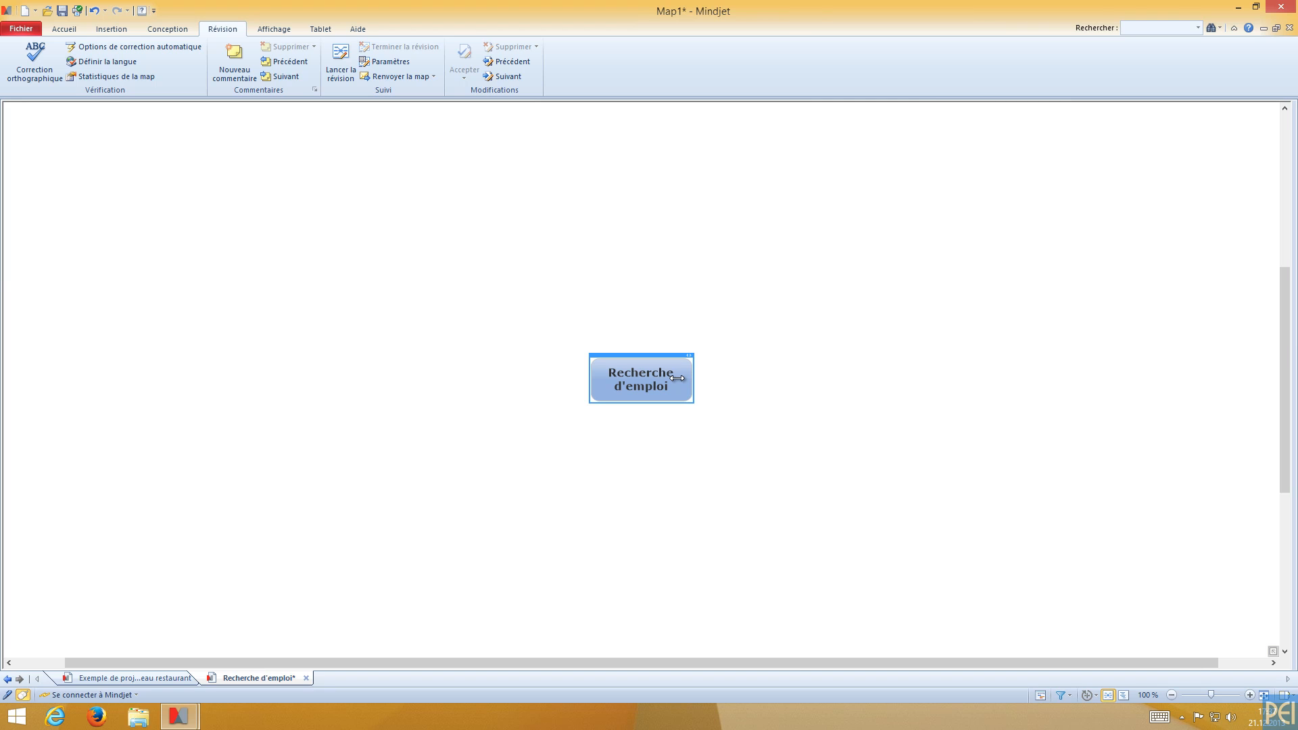
Step: Add a main topic "Cibles" to the central topic, with the subtopics "Postes", "Sociétés" and "Secteurs d'activité"
{"action": "key", "text": "Return"}
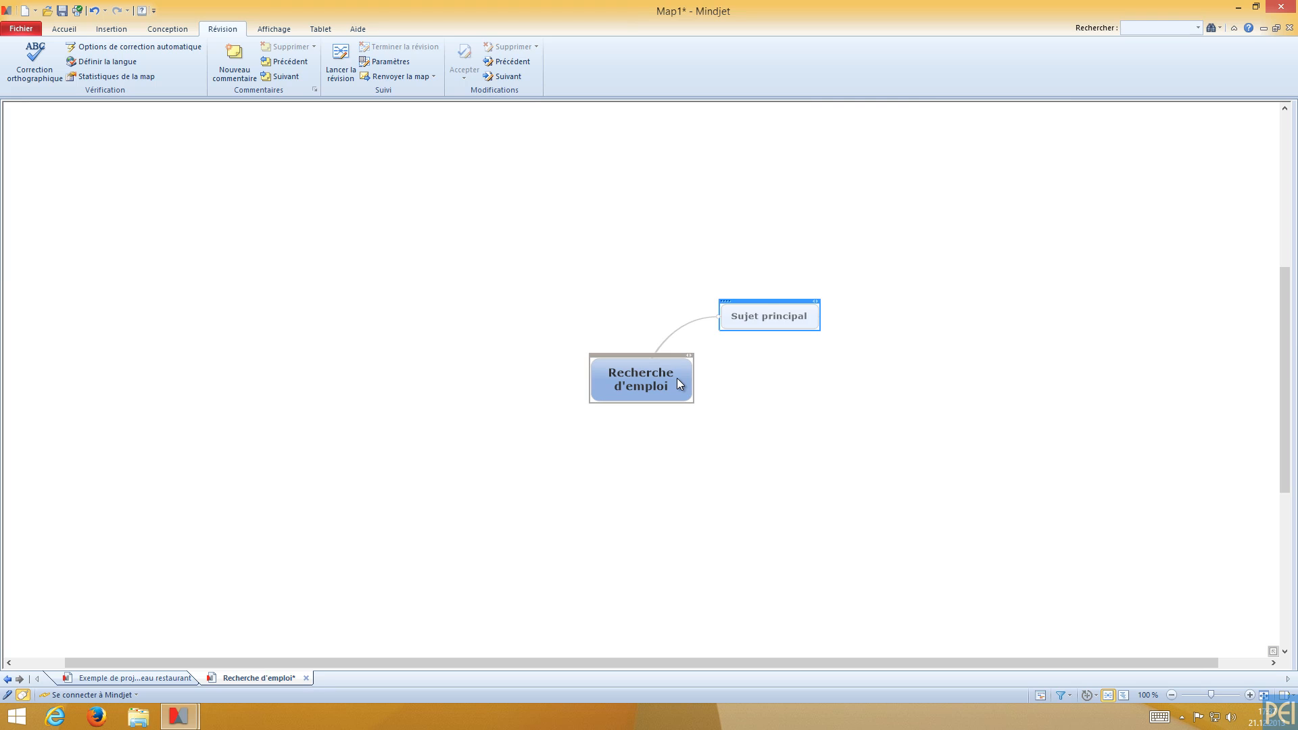
{"action": "type", "text": "Cibles"}
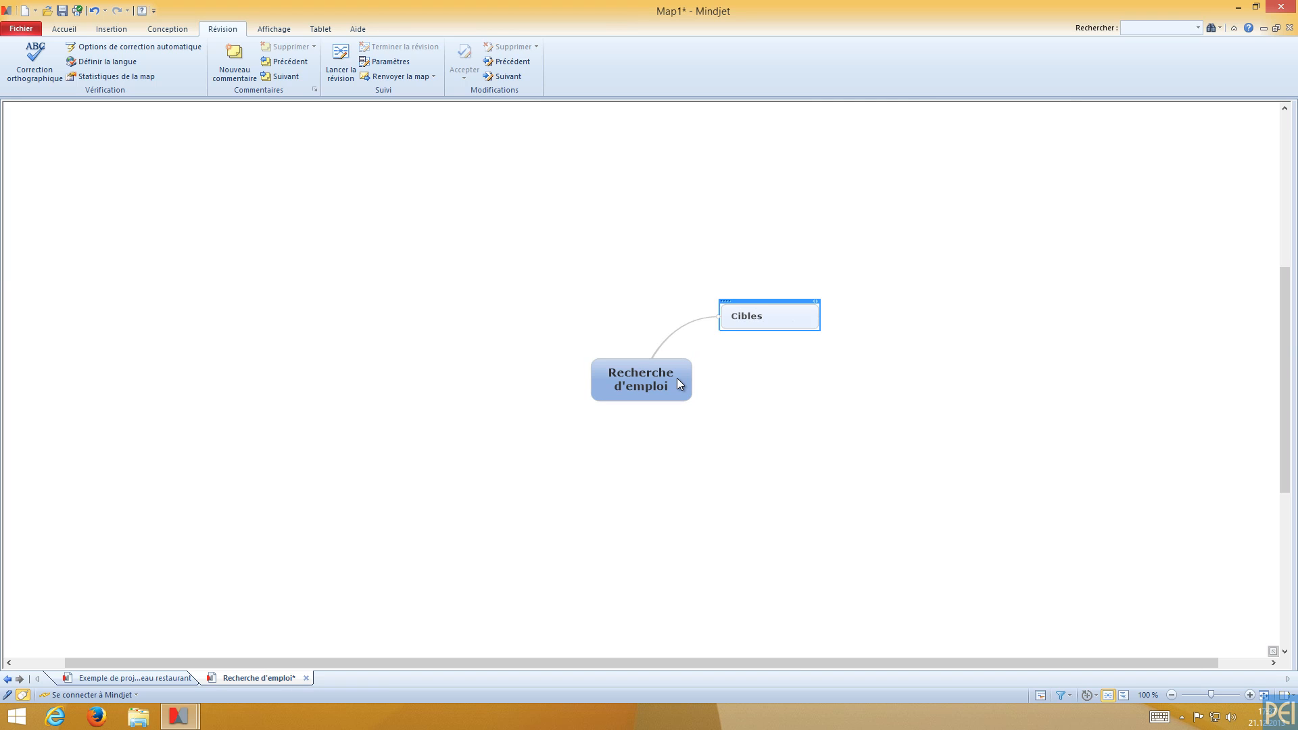
{"action": "key", "text": "Return"}
{"action": "key", "text": "Insert"}
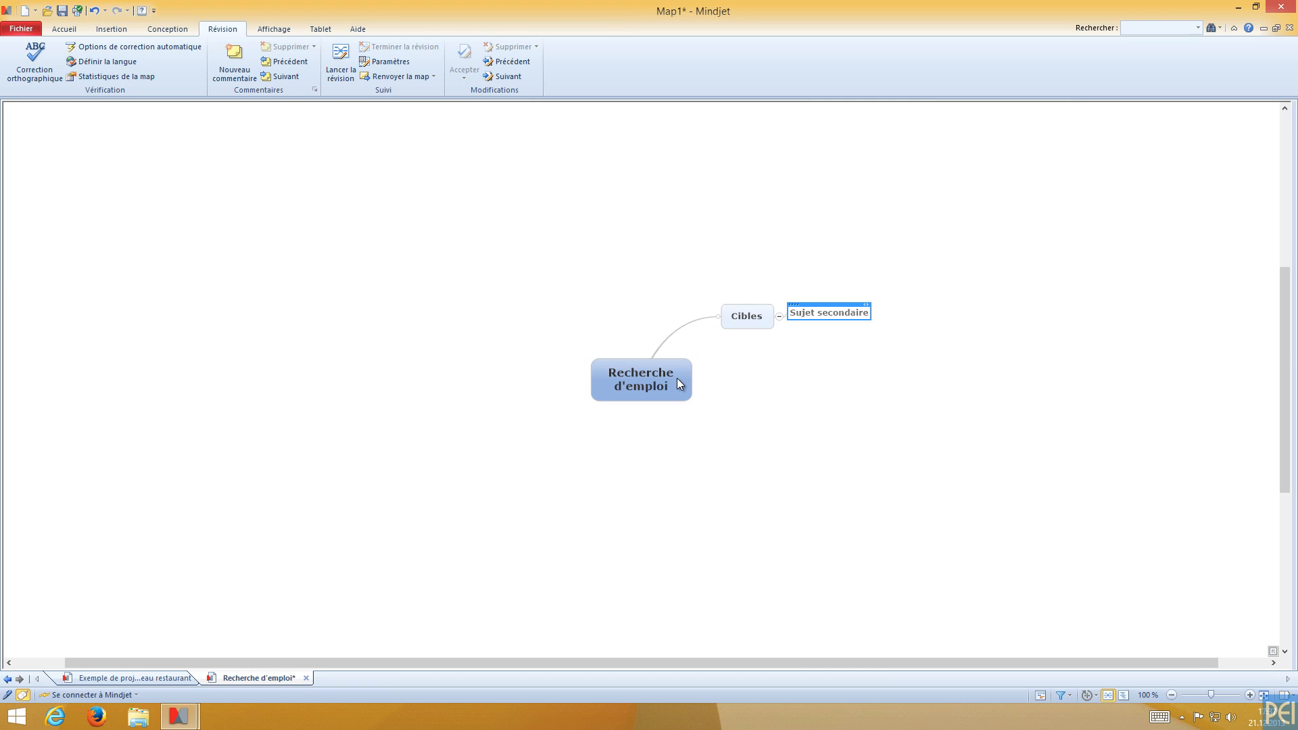
{"action": "type", "text": "Postes"}
{"action": "key", "text": "Return"}
{"action": "key", "text": "Return"}
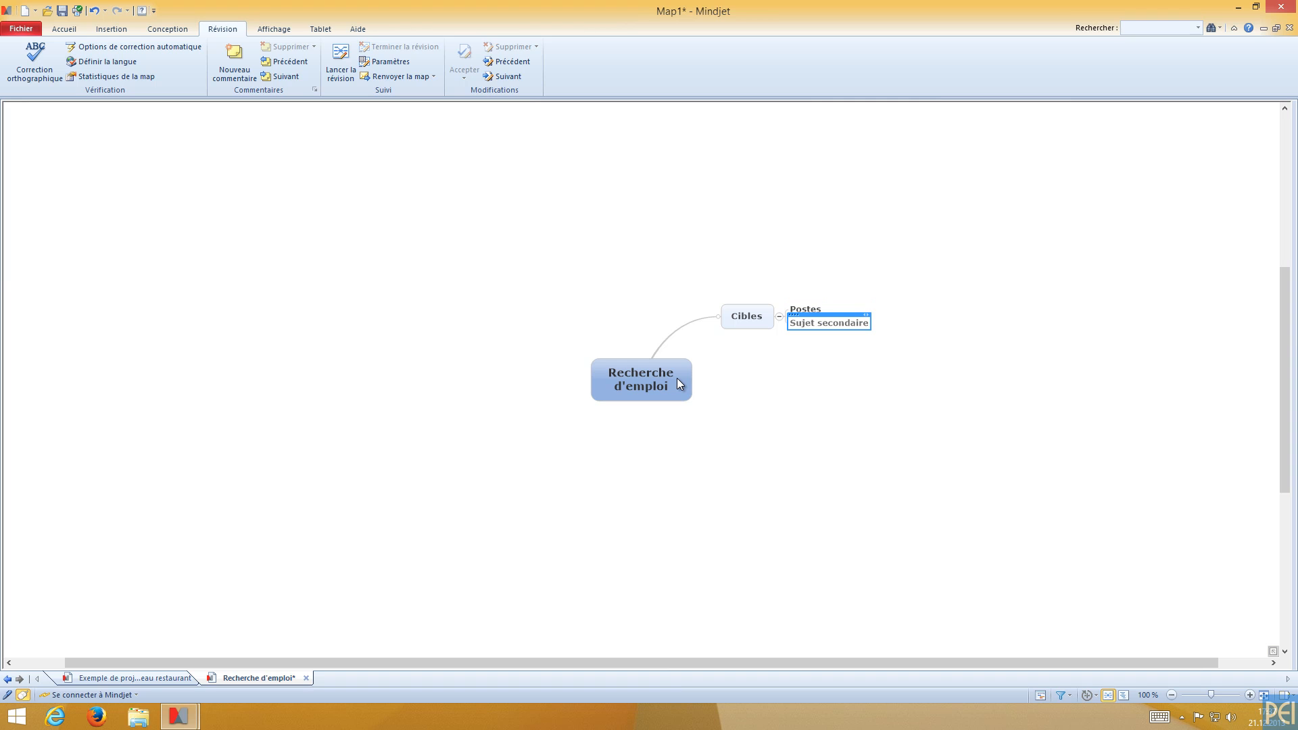
{"action": "type", "text": "Sociétés"}
{"action": "key", "text": "Return"}
{"action": "key", "text": "Return"}
{"action": "key", "text": "Escape"}
{"action": "key", "text": "Return"}
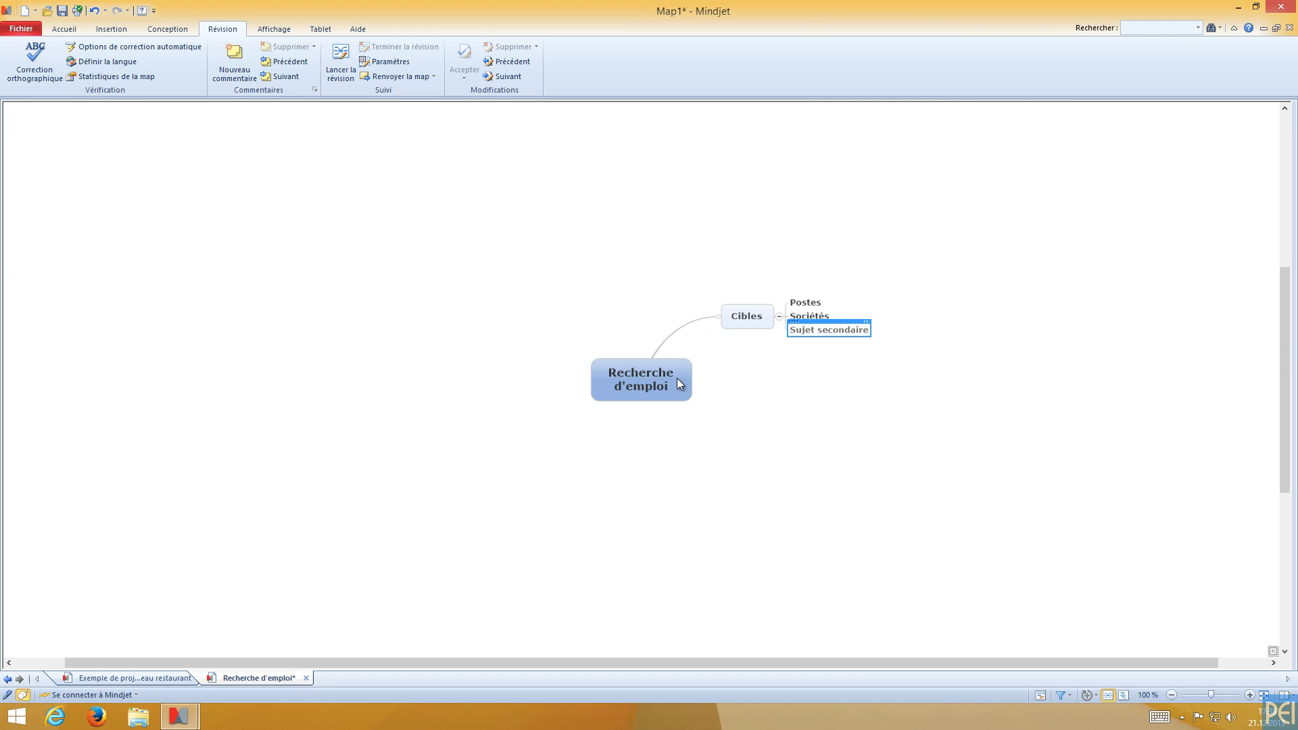
{"action": "type", "text": "Secteurs d'activité"}
Step: Delete the main topic Cibles and all its subtopics, leaving only the central topic
{"action": "key", "text": "Delete"}
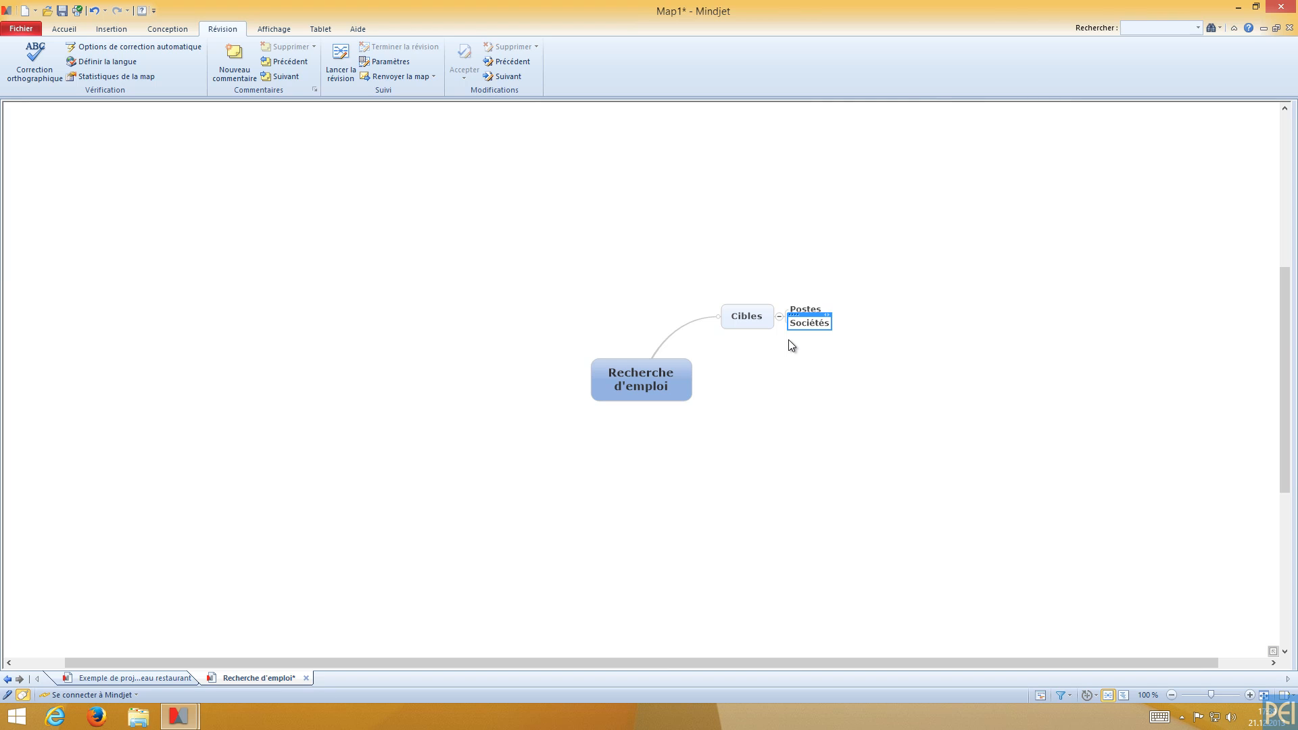
{"action": "key", "text": "Delete"}
{"action": "key", "text": "Delete"}
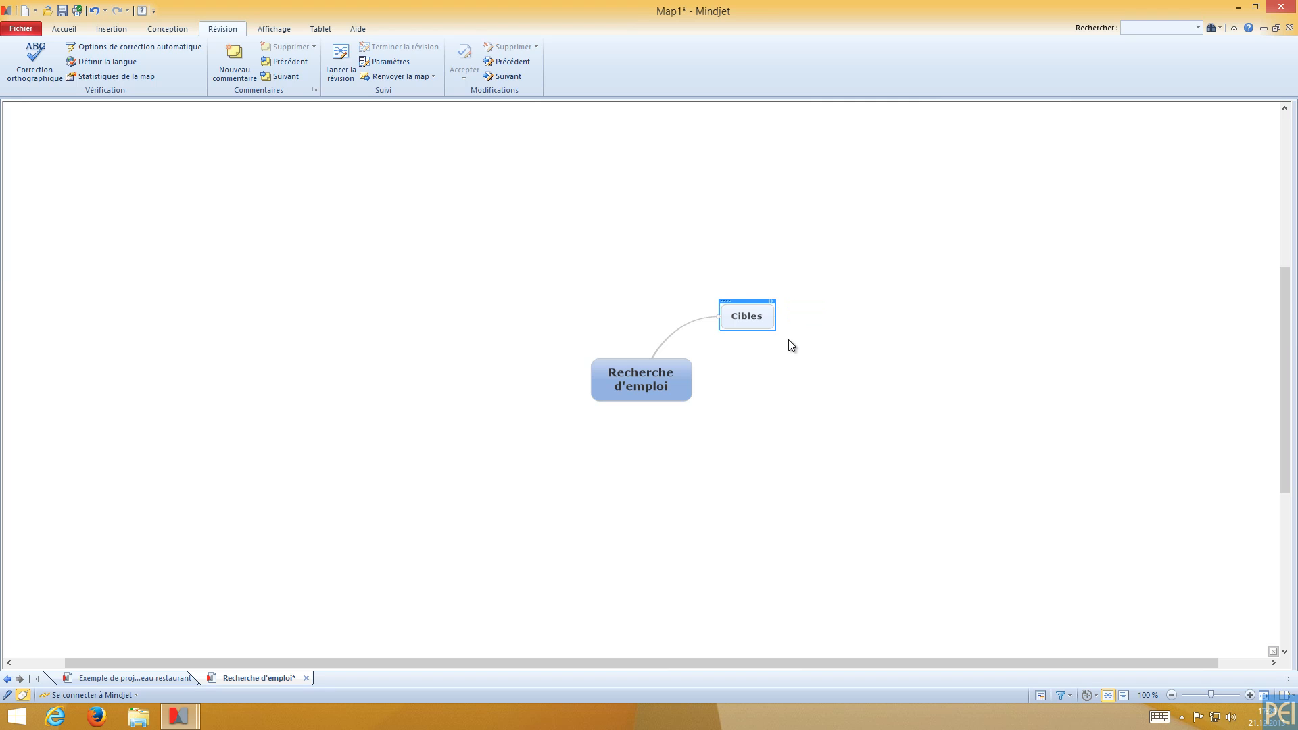
{"action": "key", "text": "Delete"}
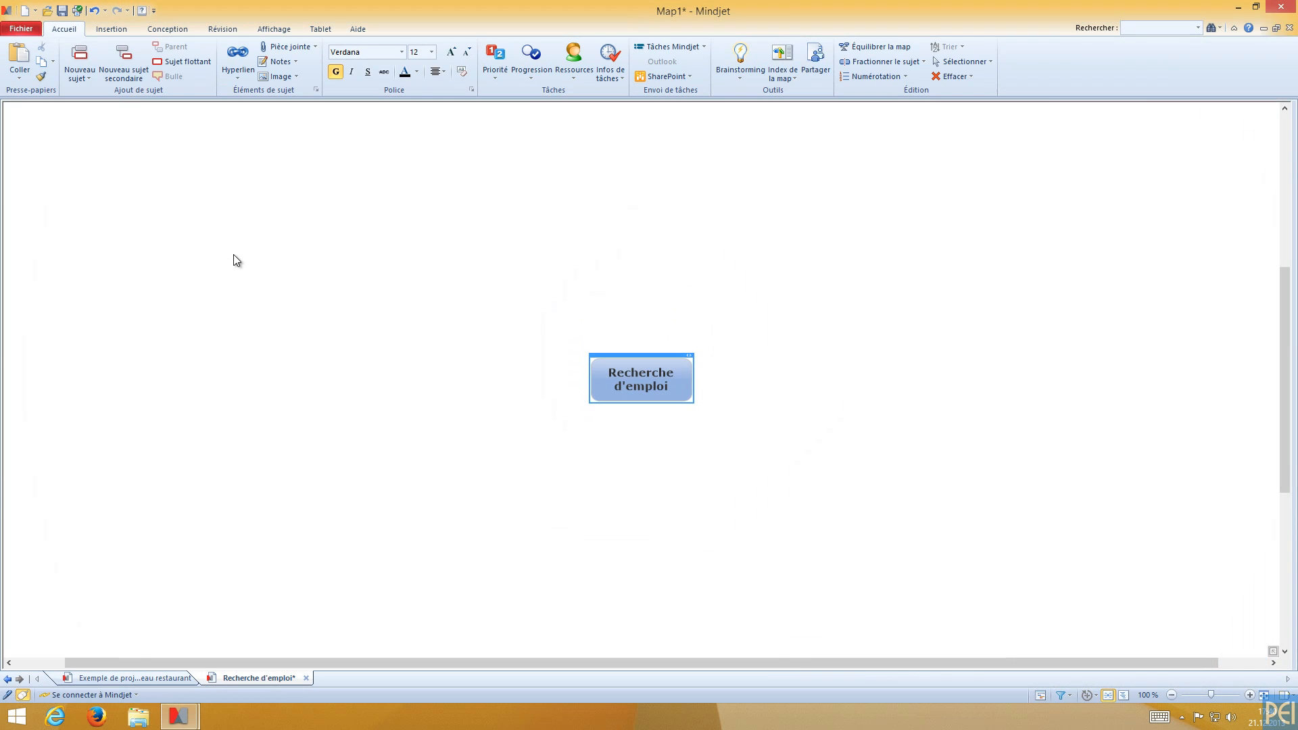
Step: Add a main topic "Cibles" to the central topic and give it a subtopic "Postes"
{"action": "key", "text": "ctrl+Return"}
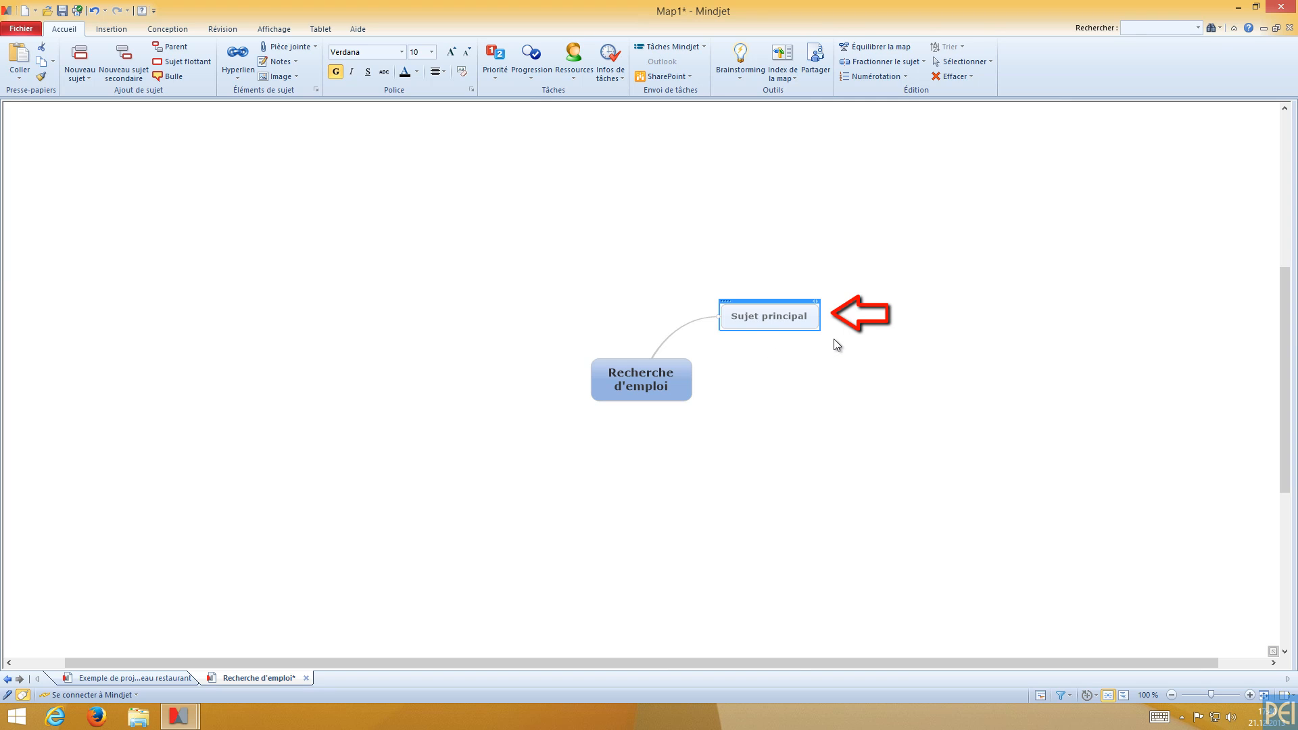
{"action": "type", "text": "Cibles"}
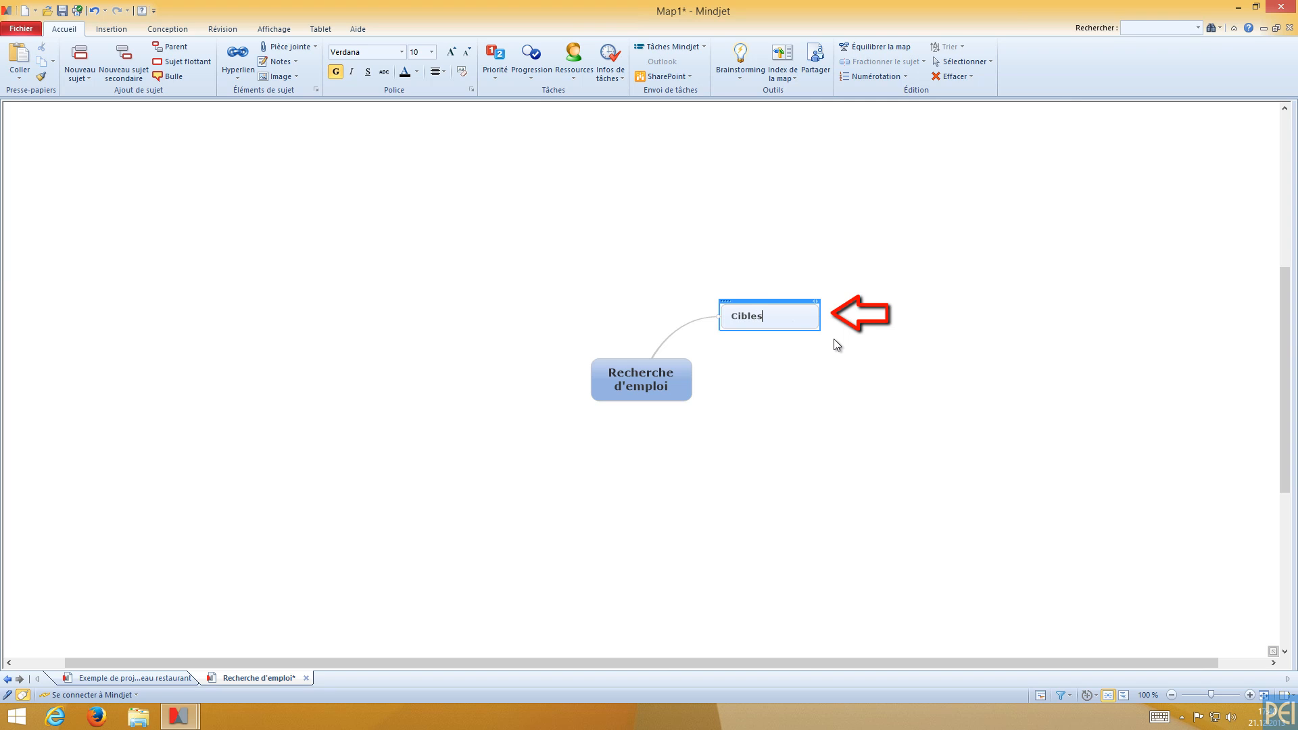
{"action": "key", "text": "Return"}
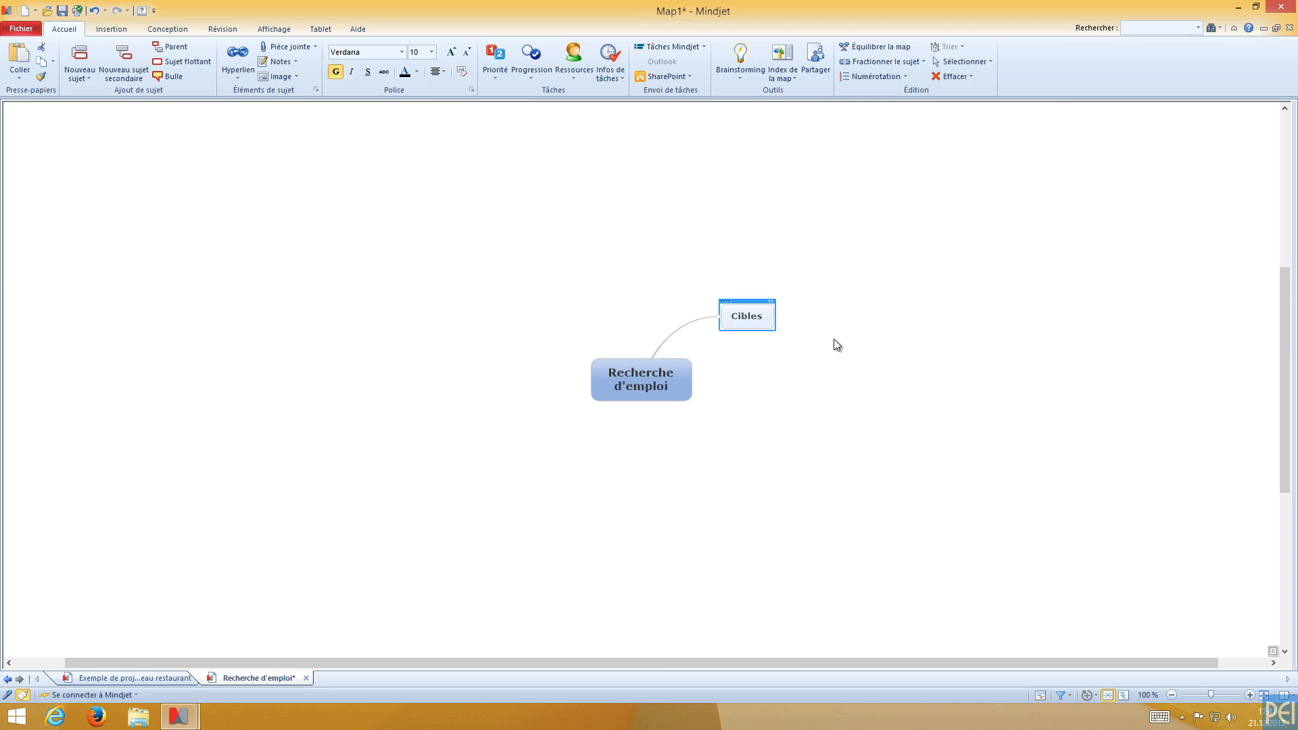
{"action": "key", "text": "Insert"}
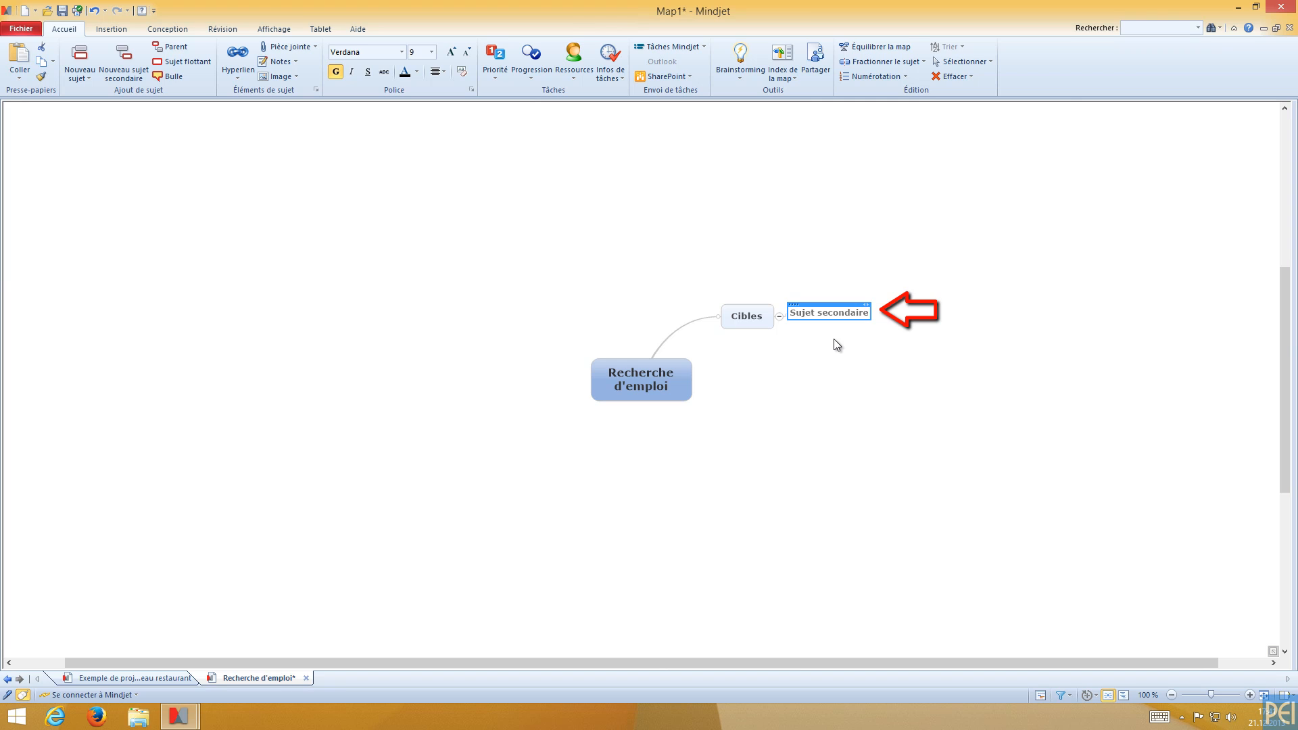
{"action": "type", "text": "Postes"}
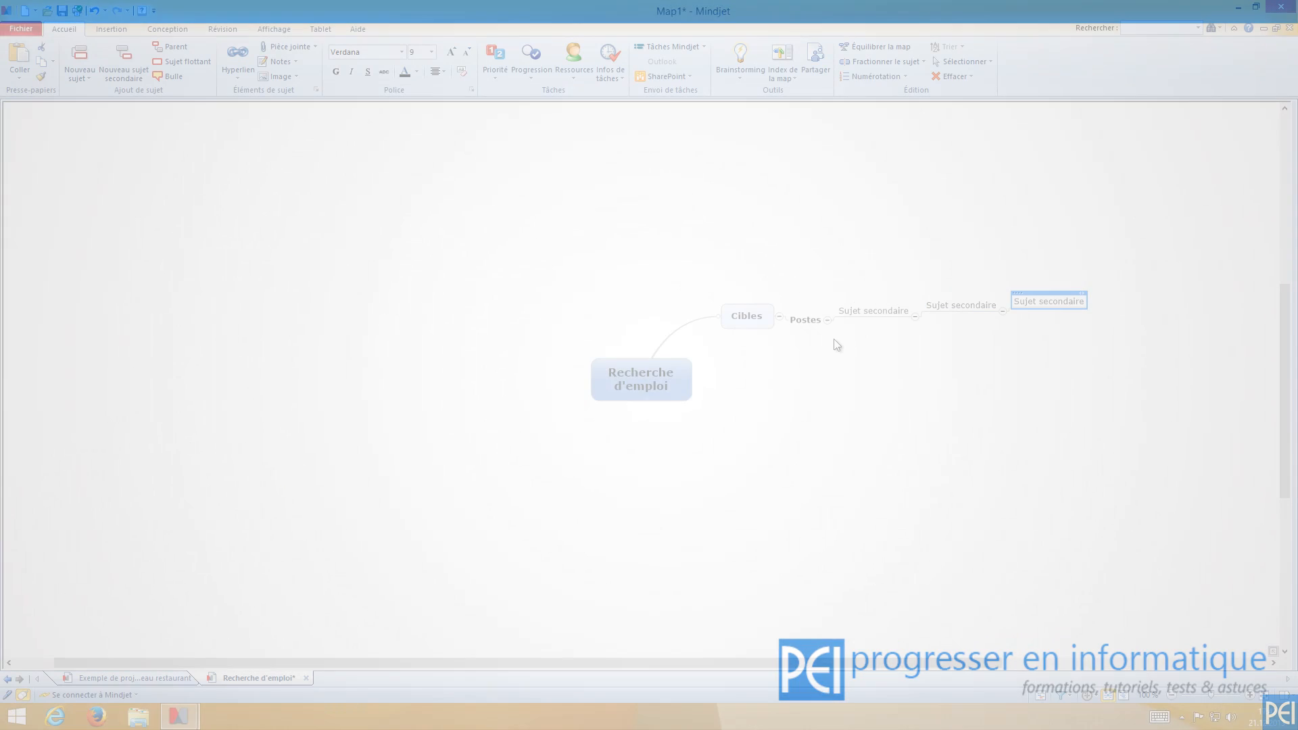
Step: Add a chain of nested subtopics under Postes and delete the whole chain again
{"action": "key", "text": "ctrl+Return"}
{"action": "key", "text": "ctrl+Return"}
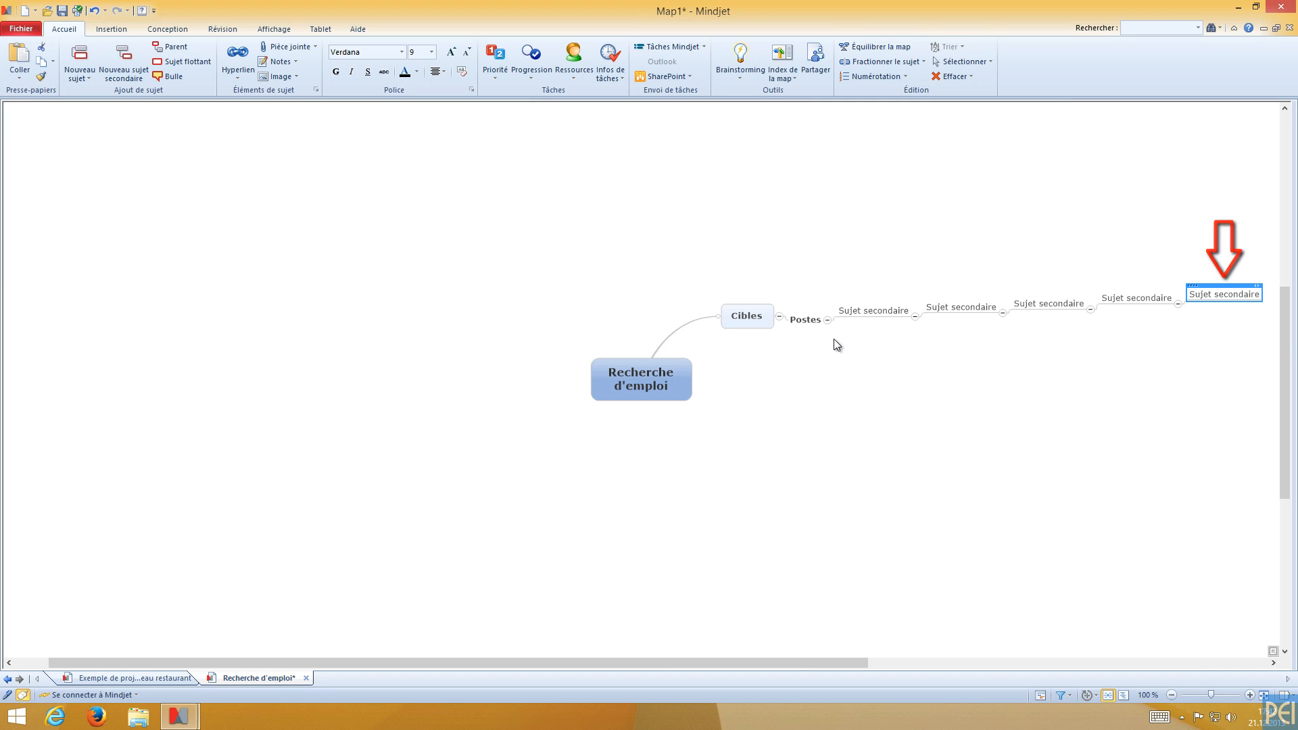
{"action": "key", "text": "Delete"}
{"action": "key", "text": "Delete"}
{"action": "key", "text": "Delete"}
{"action": "key", "text": "Delete"}
{"action": "key", "text": "Delete"}
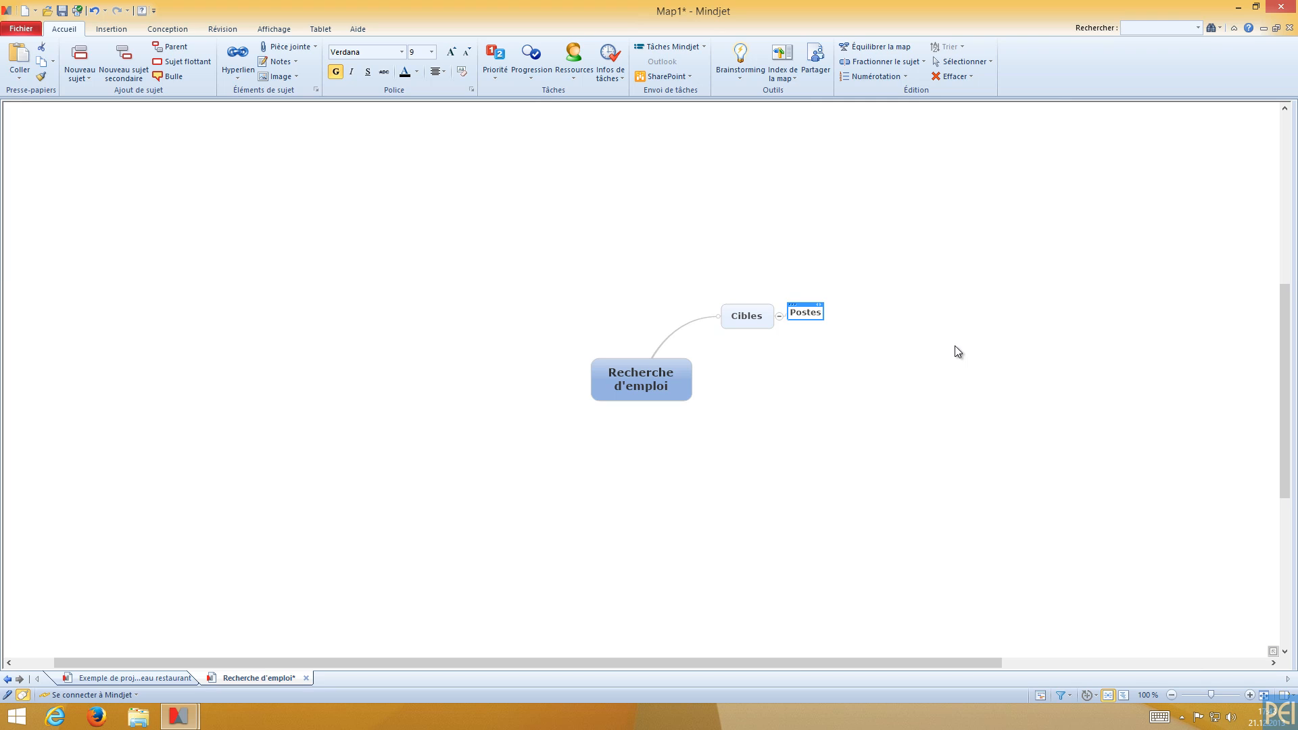
Step: Add the subtopics "Sociétés" and "Secteurs d'activité" below Postes under Cibles
{"action": "key", "text": "Return"}
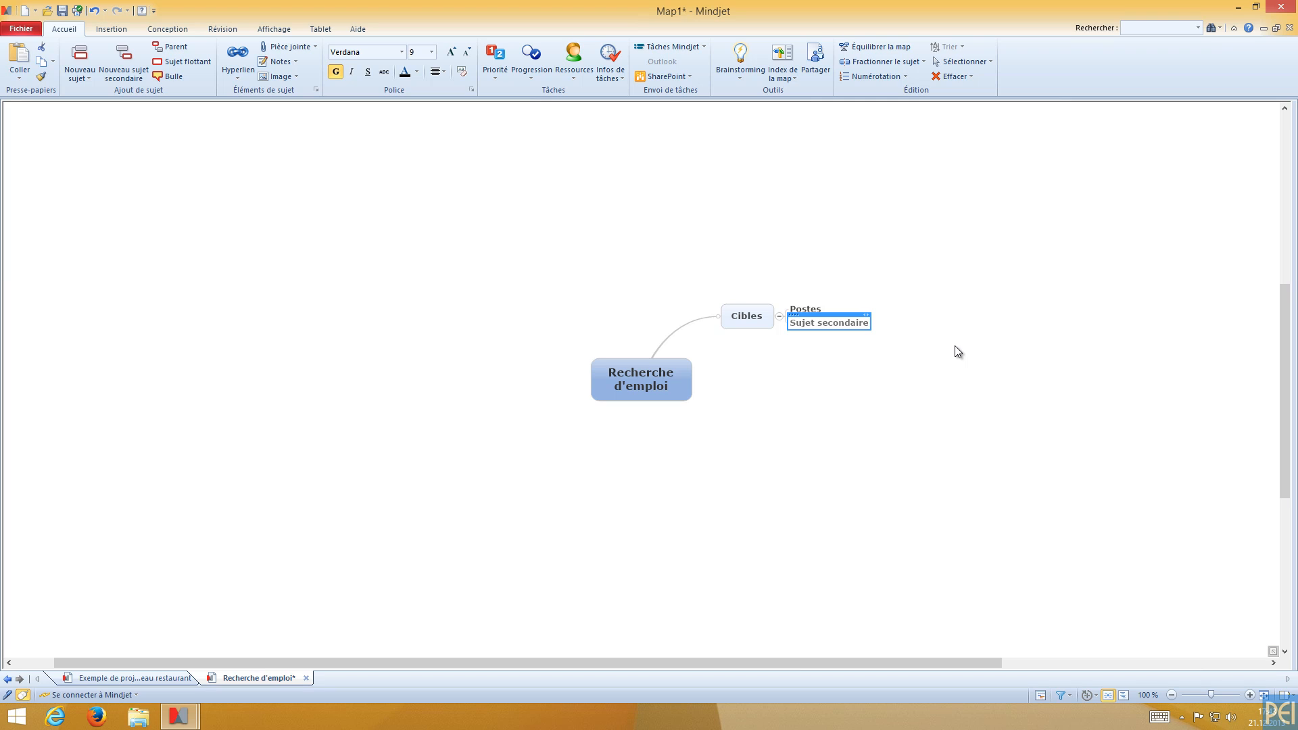
{"action": "type", "text": "Sociétés"}
{"action": "key", "text": "Return"}
{"action": "key", "text": "Return"}
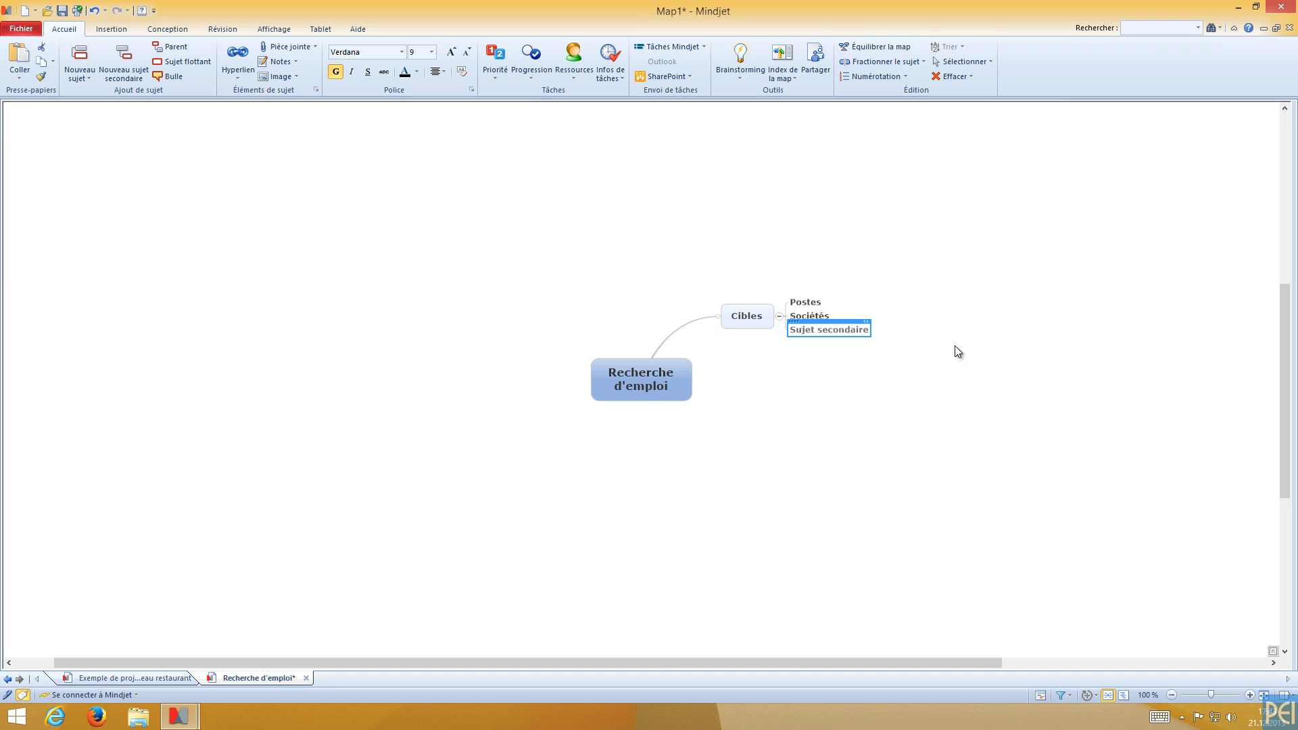
{"action": "type", "text": "Secteurs"}
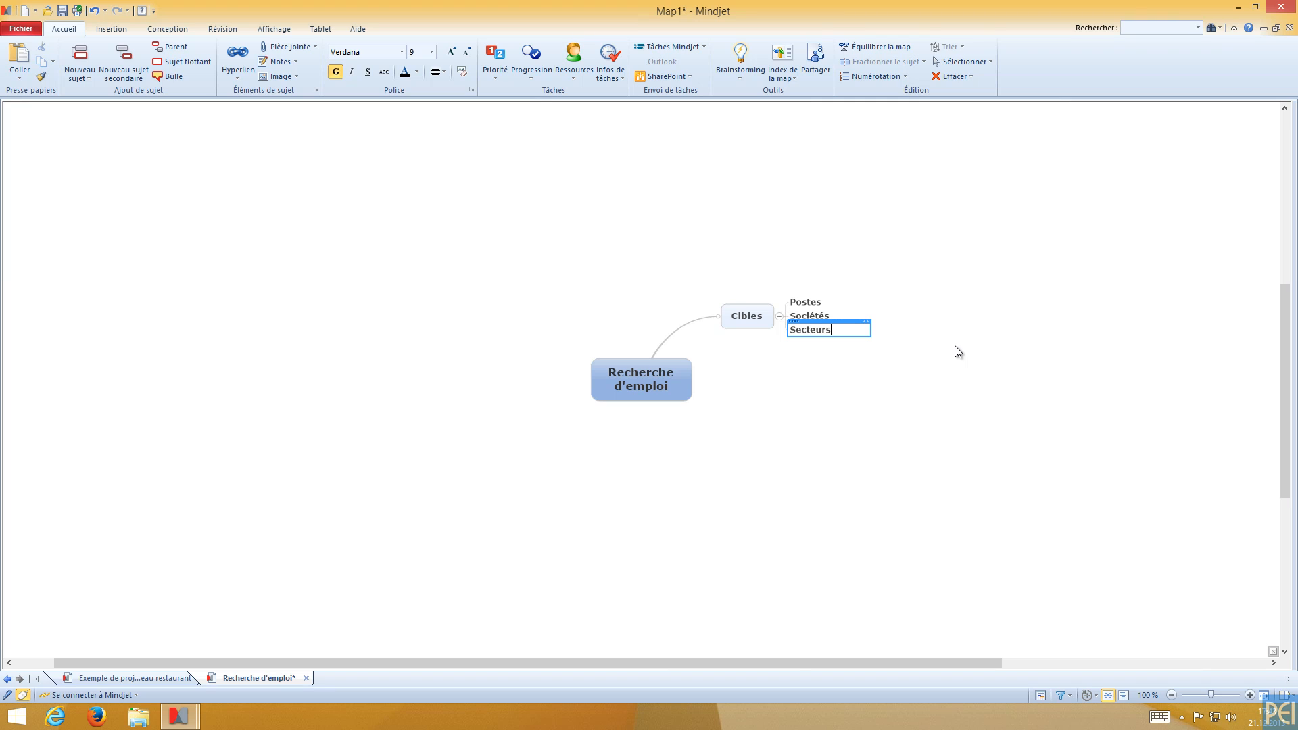
{"action": "type", "text": " d'activité"}
{"action": "key", "text": "Return"}
Step: Add a main topic "Sources" starting from the central topic and delete it again
{"action": "left_click", "coordinate": [650, 380]}
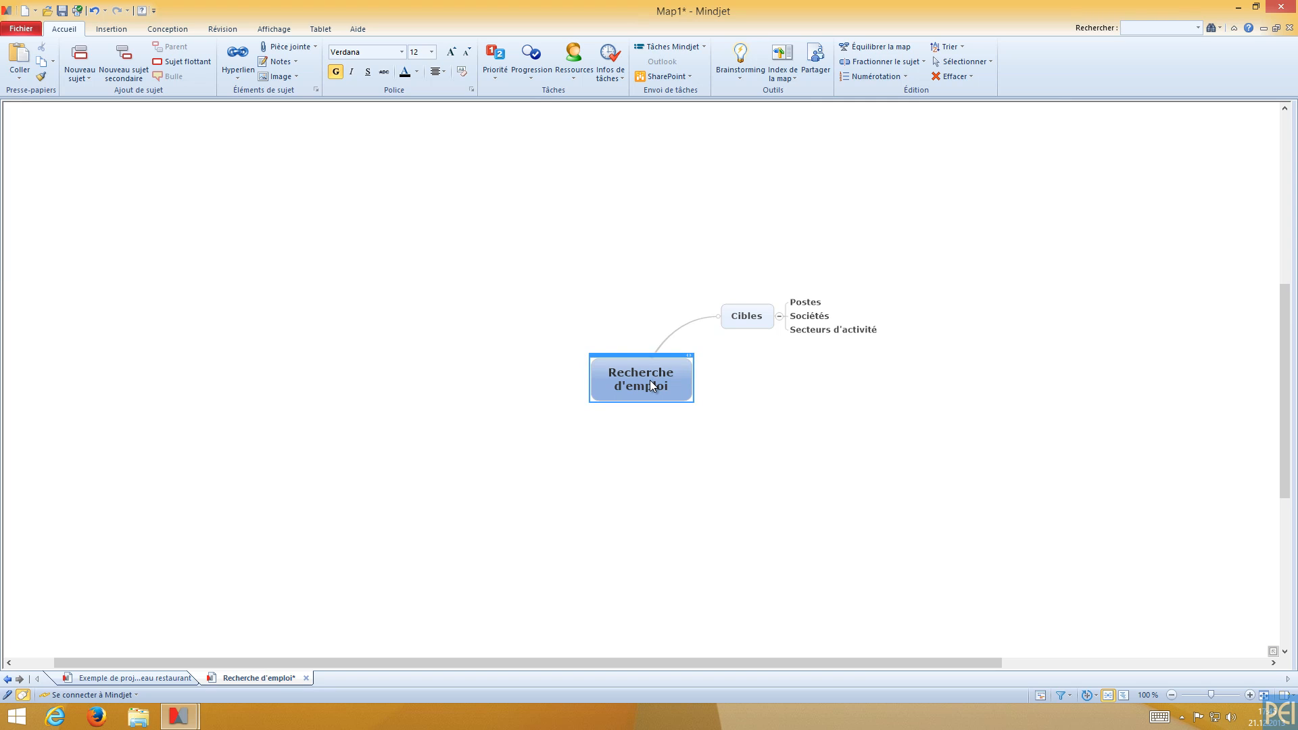
{"action": "key", "text": "Return"}
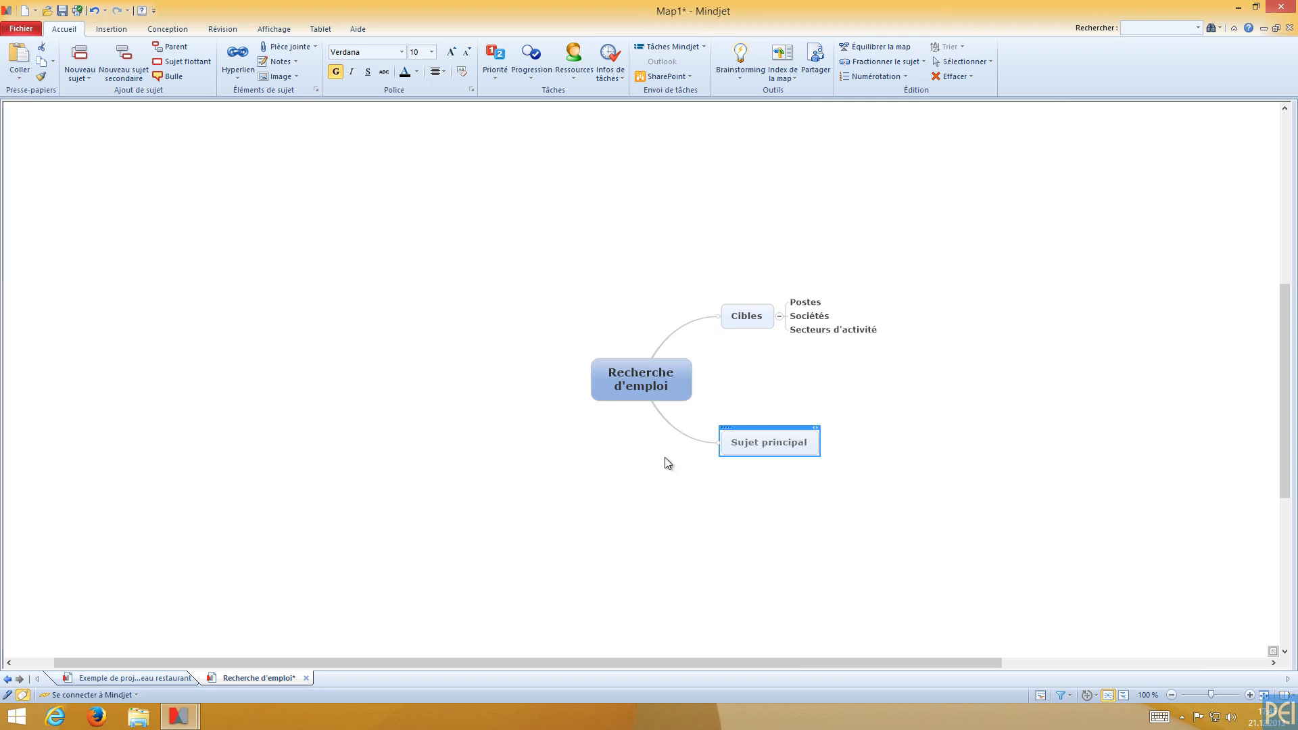
{"action": "type", "text": "Sources"}
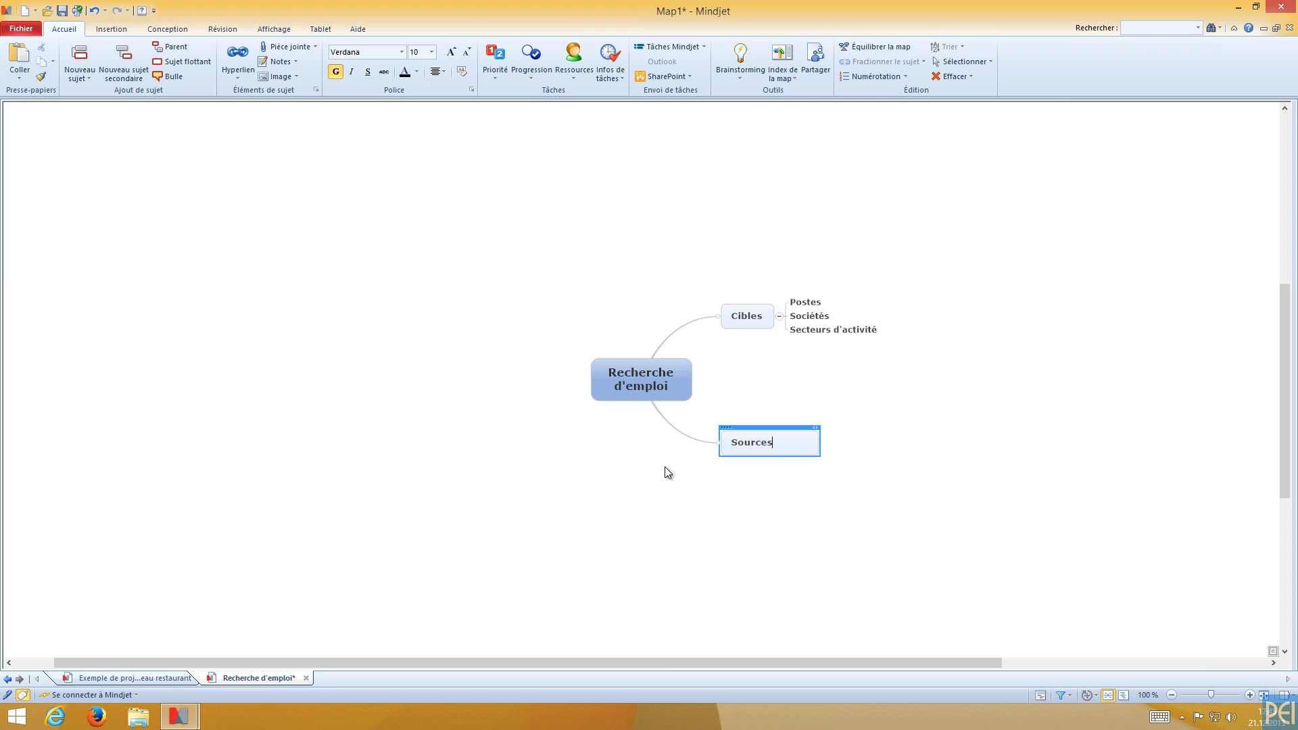
{"action": "key", "text": "Return"}
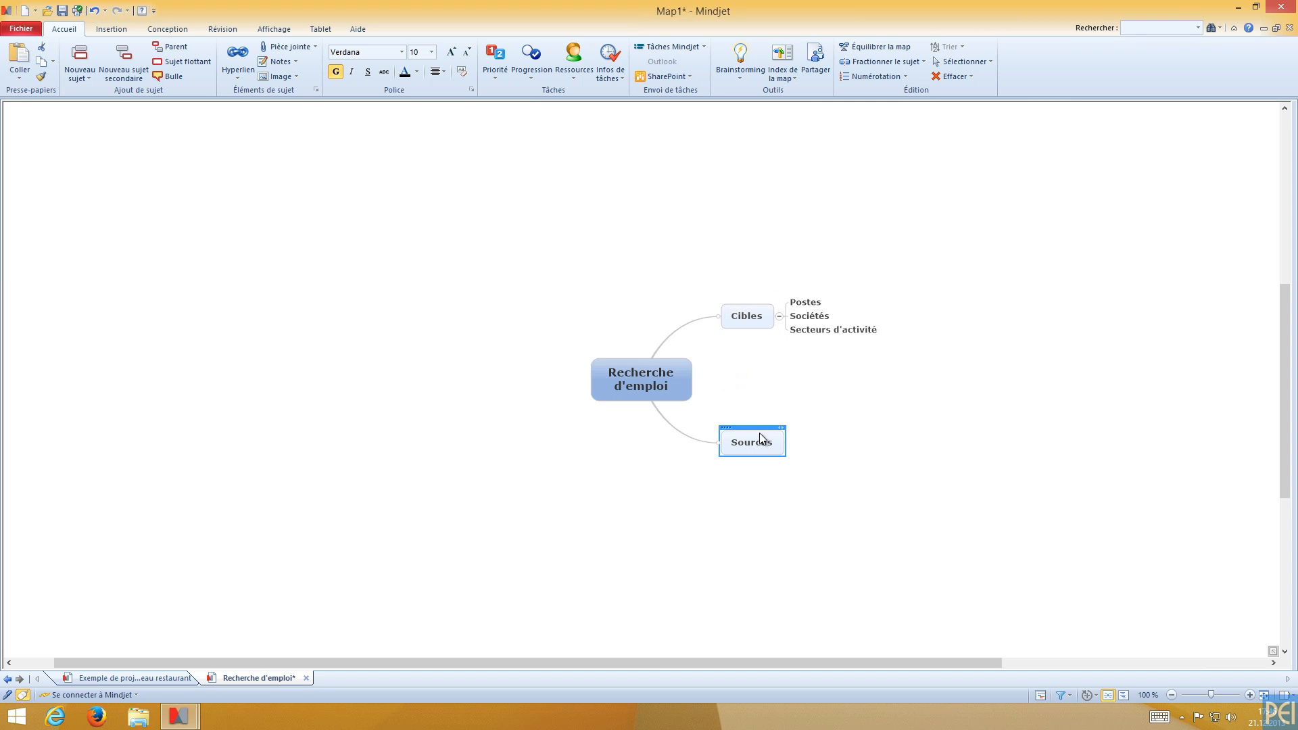
{"action": "key", "text": "Delete"}
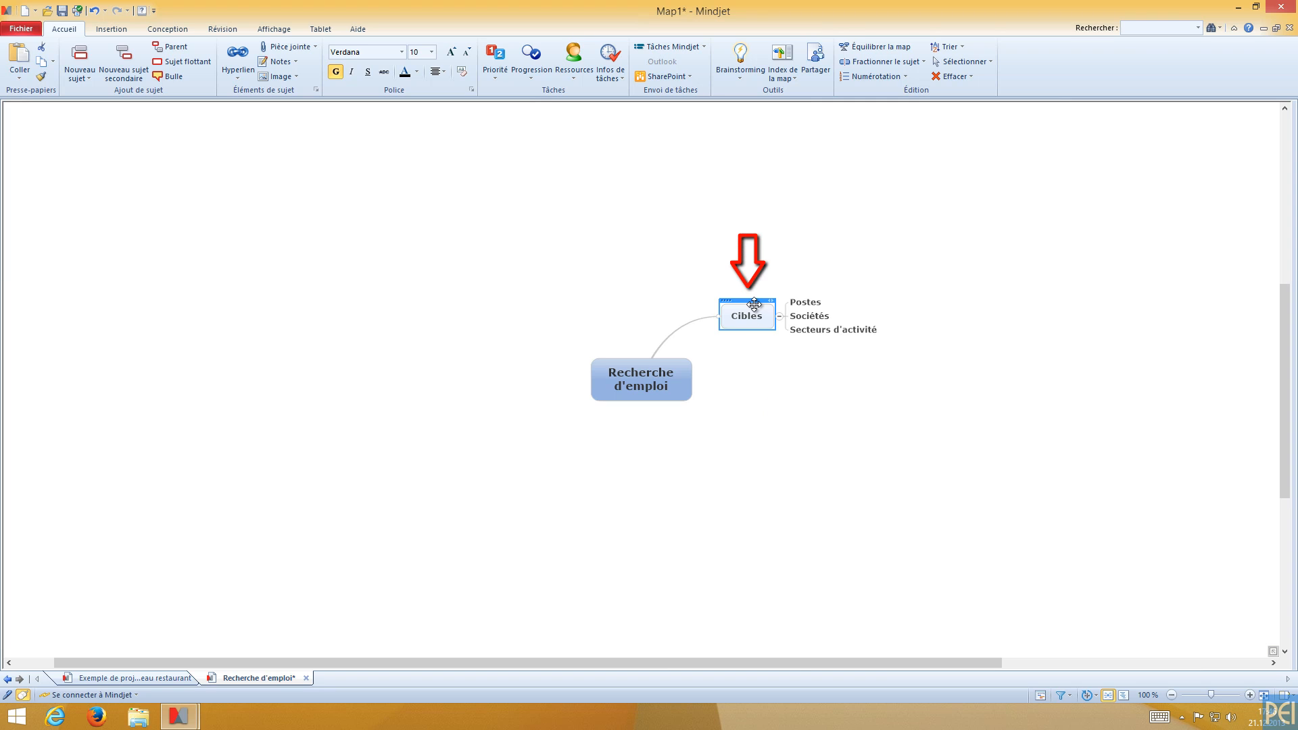
Step: Add a main topic "Sources" at the same level as Cibles, starting from the Cibles topic
{"action": "key", "text": "Return"}
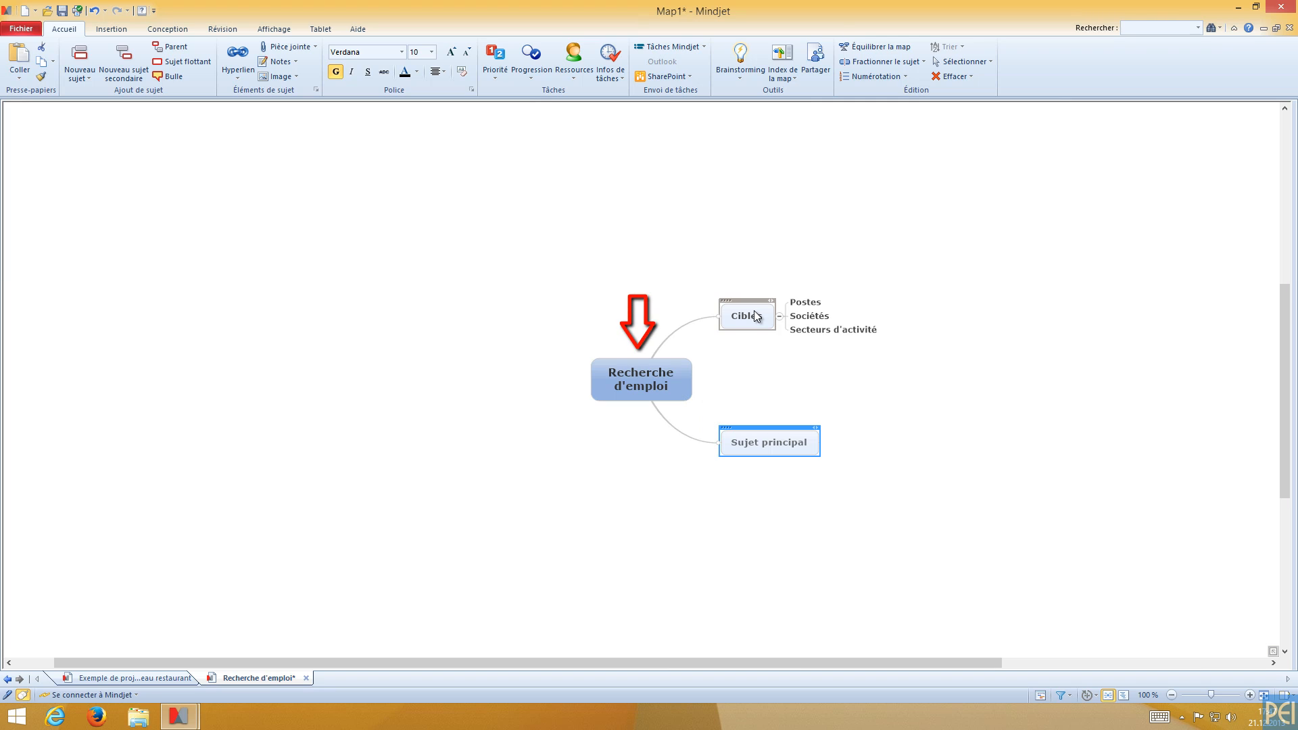
{"action": "key", "text": "BackSpace"}
{"action": "key", "text": "BackSpace"}
{"action": "key", "text": "BackSpace"}
{"action": "key", "text": "BackSpace"}
{"action": "key", "text": "BackSpace"}
{"action": "key", "text": "BackSpace"}
{"action": "key", "text": "BackSpace"}
{"action": "key", "text": "BackSpace"}
{"action": "key", "text": "BackSpace"}
{"action": "key", "text": "BackSpace"}
{"action": "key", "text": "BackSpace"}
{"action": "key", "text": "BackSpace"}
{"action": "key", "text": "BackSpace"}
{"action": "key", "text": "BackSpace"}
{"action": "key", "text": "BackSpace"}
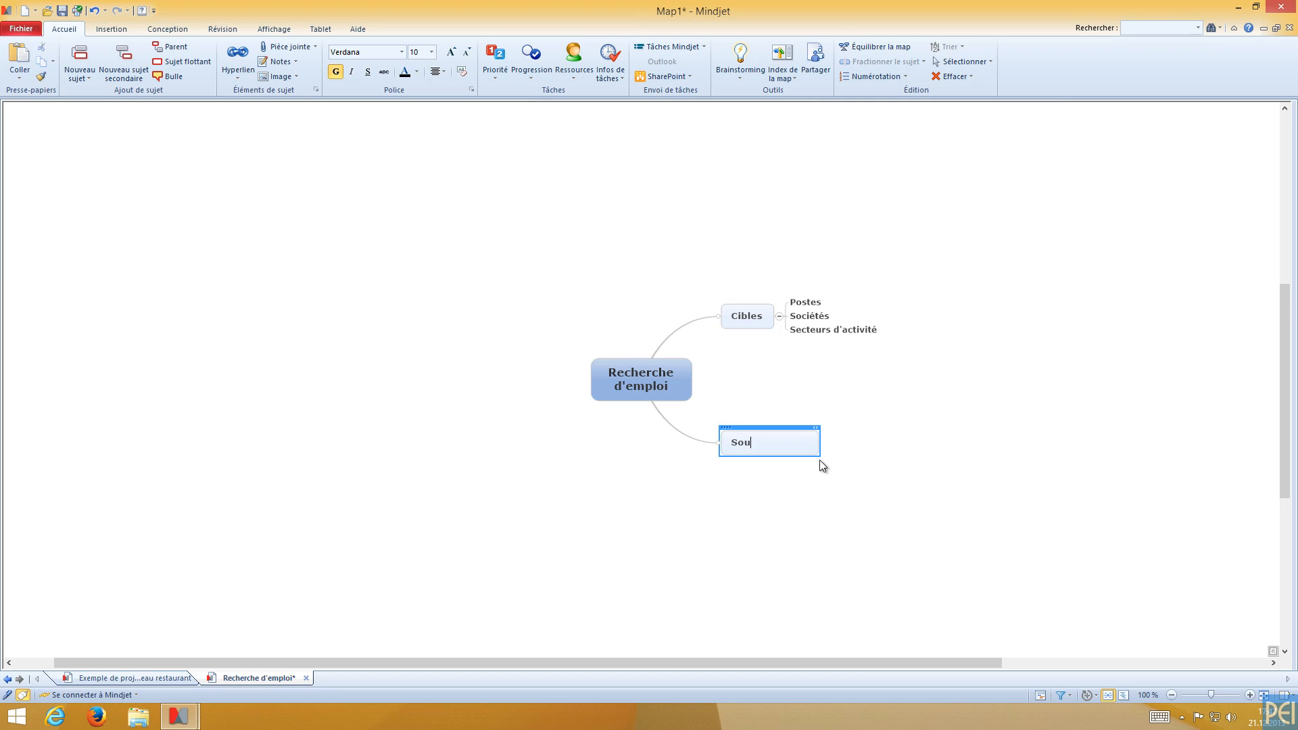
{"action": "type", "text": "Sources"}
{"action": "key", "text": "Return"}
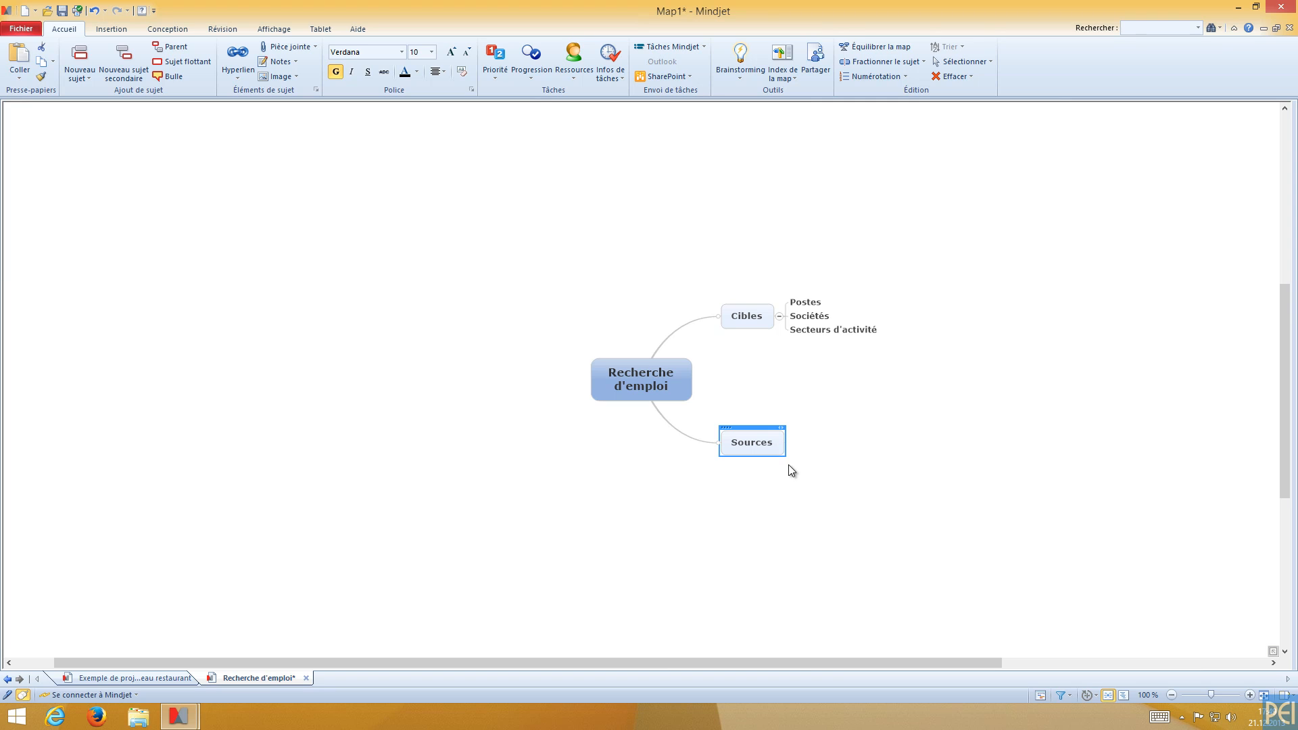
Step: Add a subtopic under the main topic Sources
{"action": "key", "text": "Insert"}
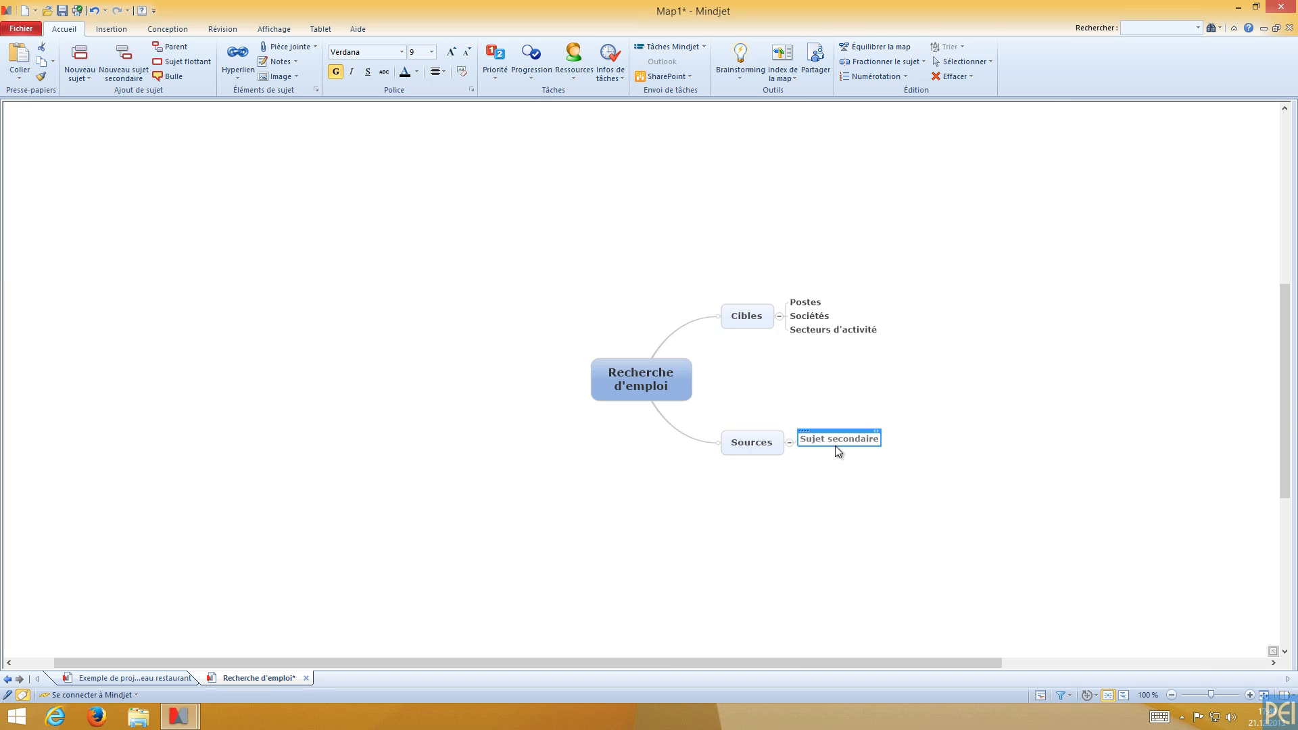